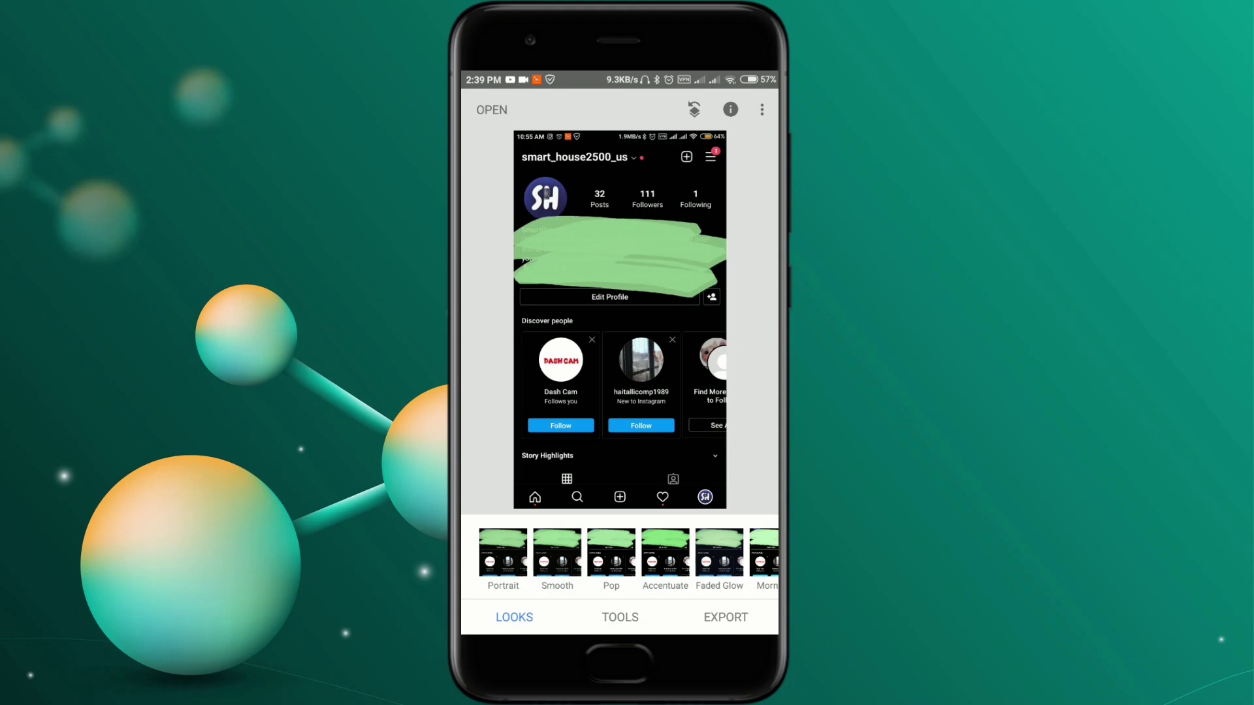
# Step: Open Tune Image from Tools and show its adjustment list, with every property at 0
pyautogui.click(620, 617)
pyautogui.click(493, 279)
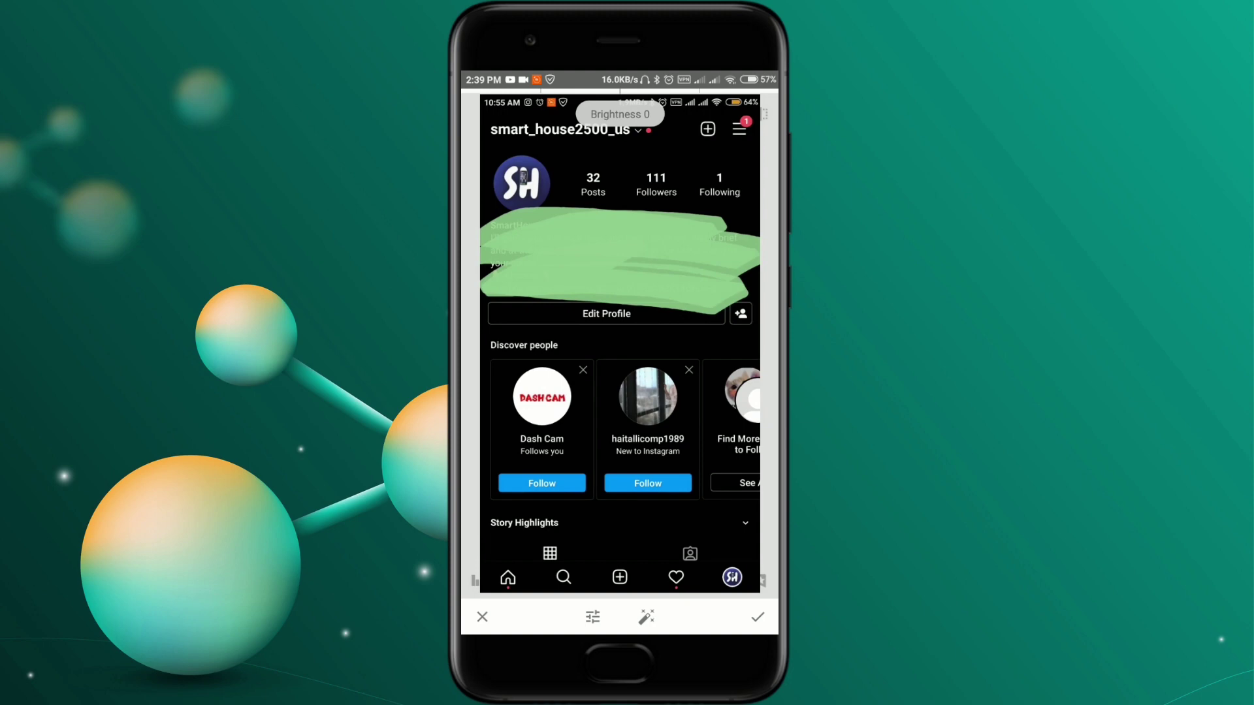
pyautogui.click(593, 617)
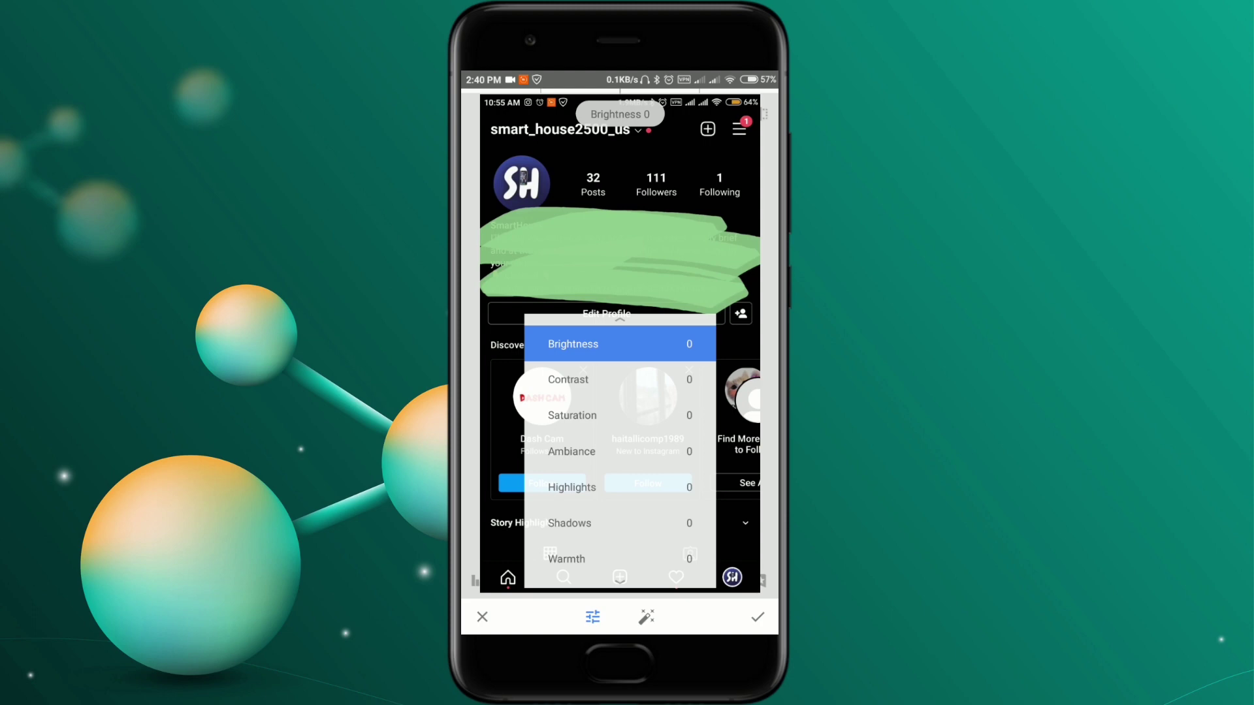
# Step: Drop Brightness to -69 and raise Contrast to +100 in Tune Image
pyautogui.moveTo(733, 270); pyautogui.dragTo(654, 265)
pyautogui.click(593, 617)
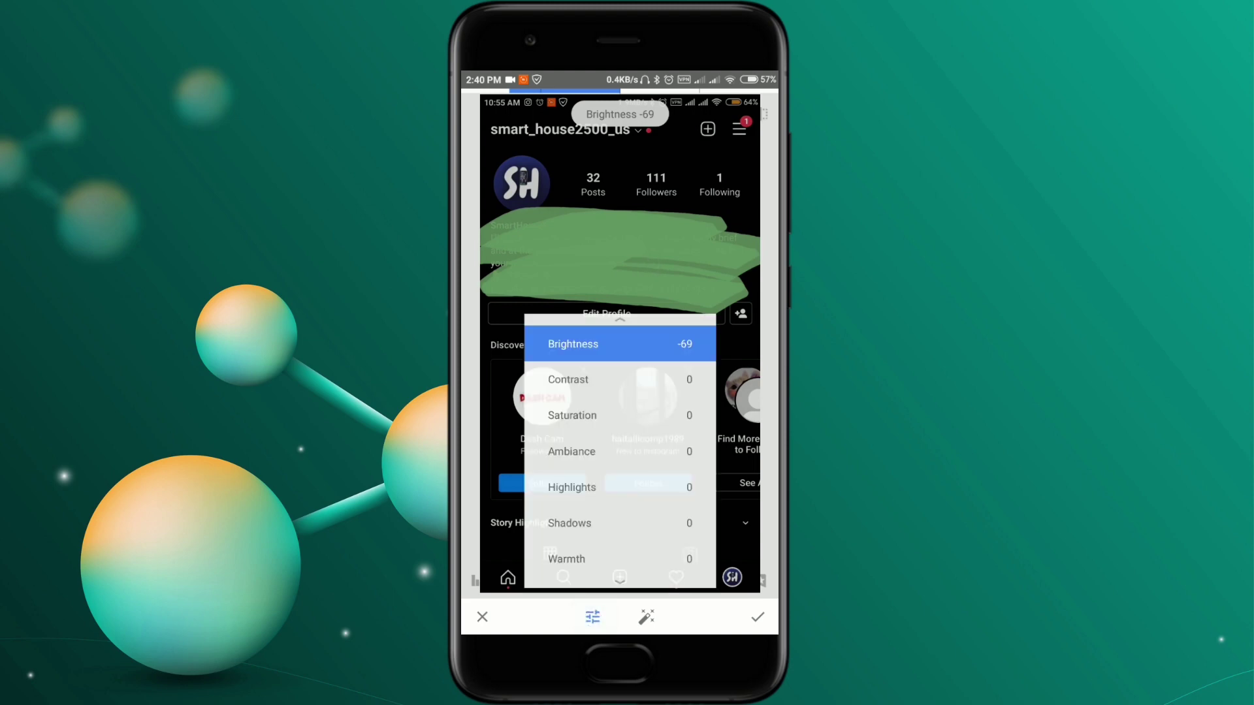
pyautogui.click(624, 380)
pyautogui.moveTo(577, 430); pyautogui.dragTo(721, 423)
pyautogui.click(593, 617)
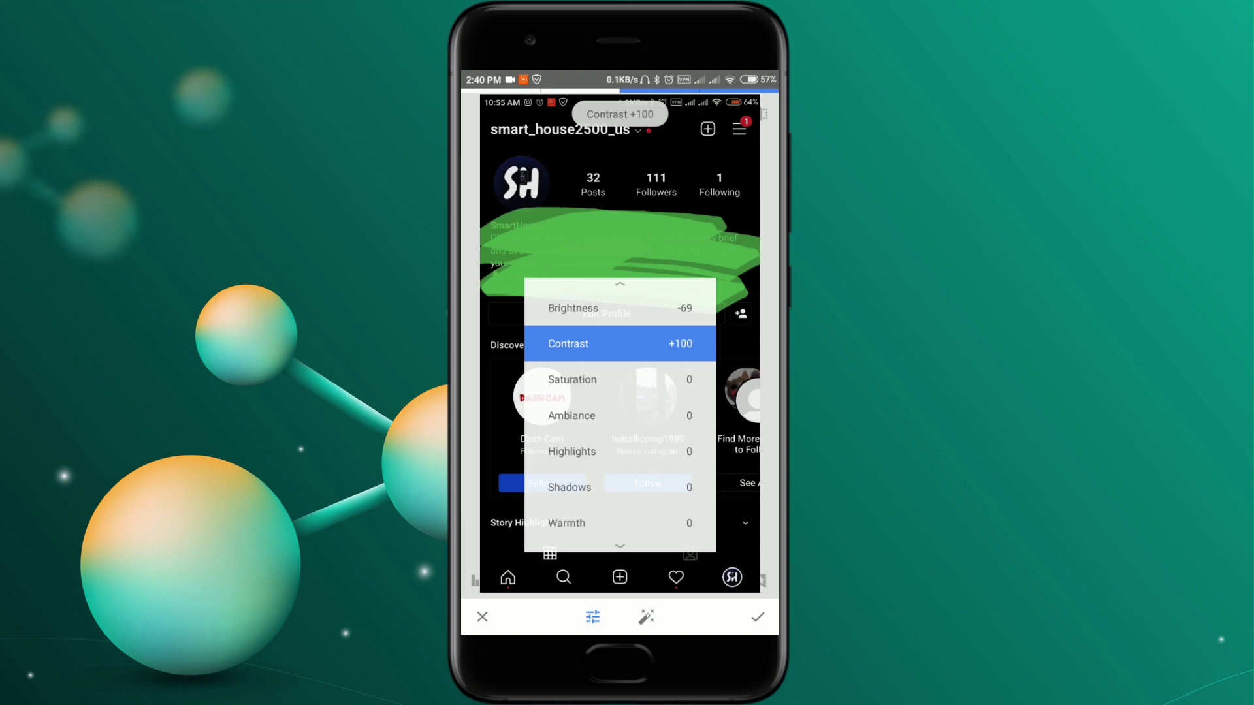
# Step: Raise Ambiance to +100 in Tune Image
pyautogui.moveTo(639, 379); pyautogui.dragTo(639, 411)
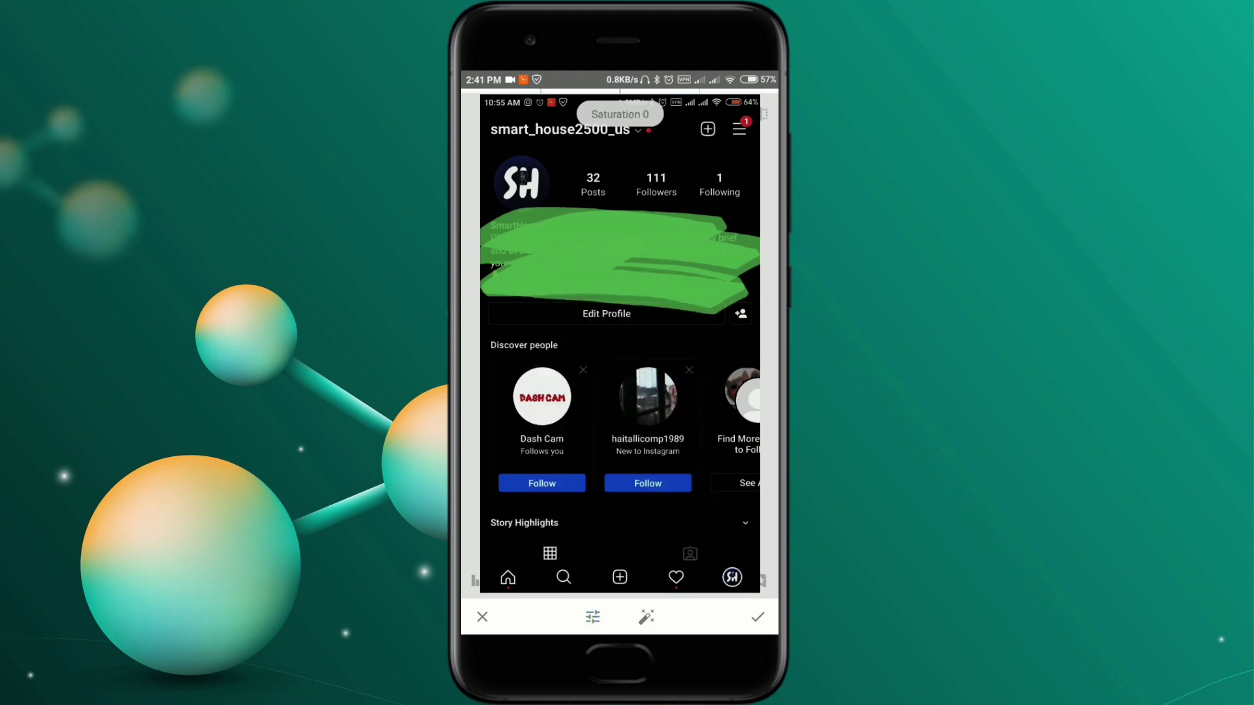
pyautogui.click(594, 618)
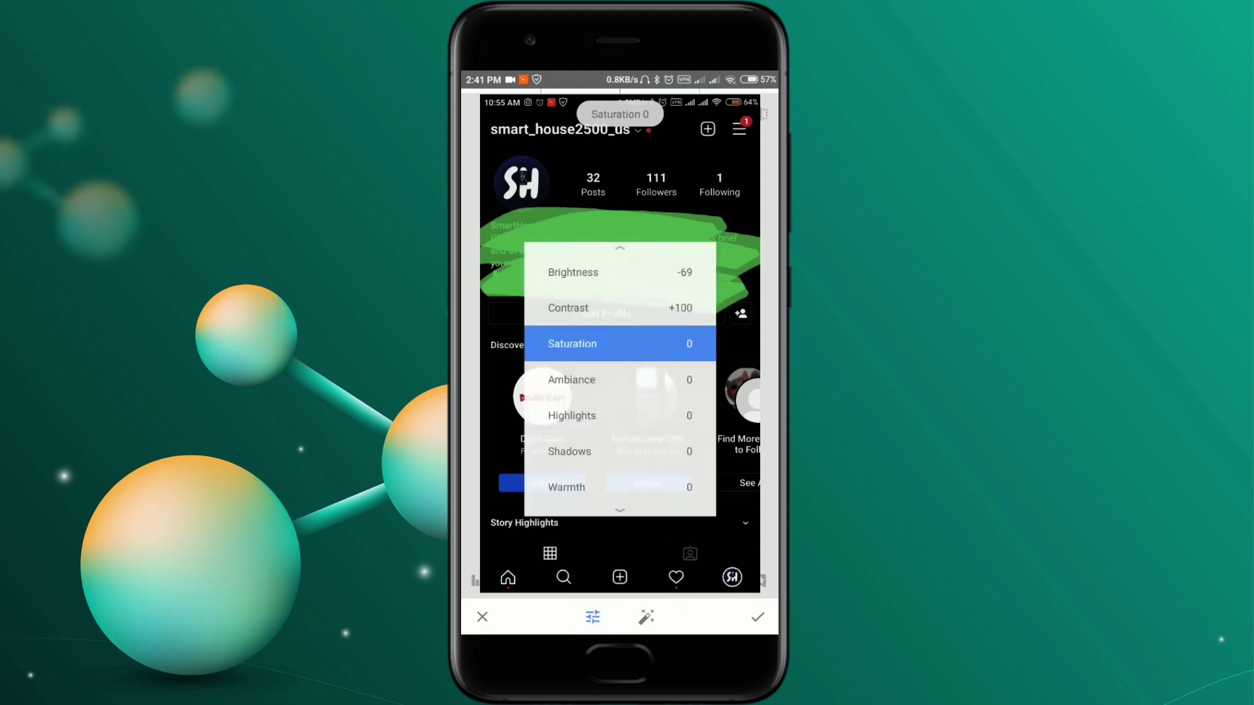
pyautogui.click(644, 383)
pyautogui.moveTo(600, 450); pyautogui.dragTo(774, 448)
pyautogui.click(593, 618)
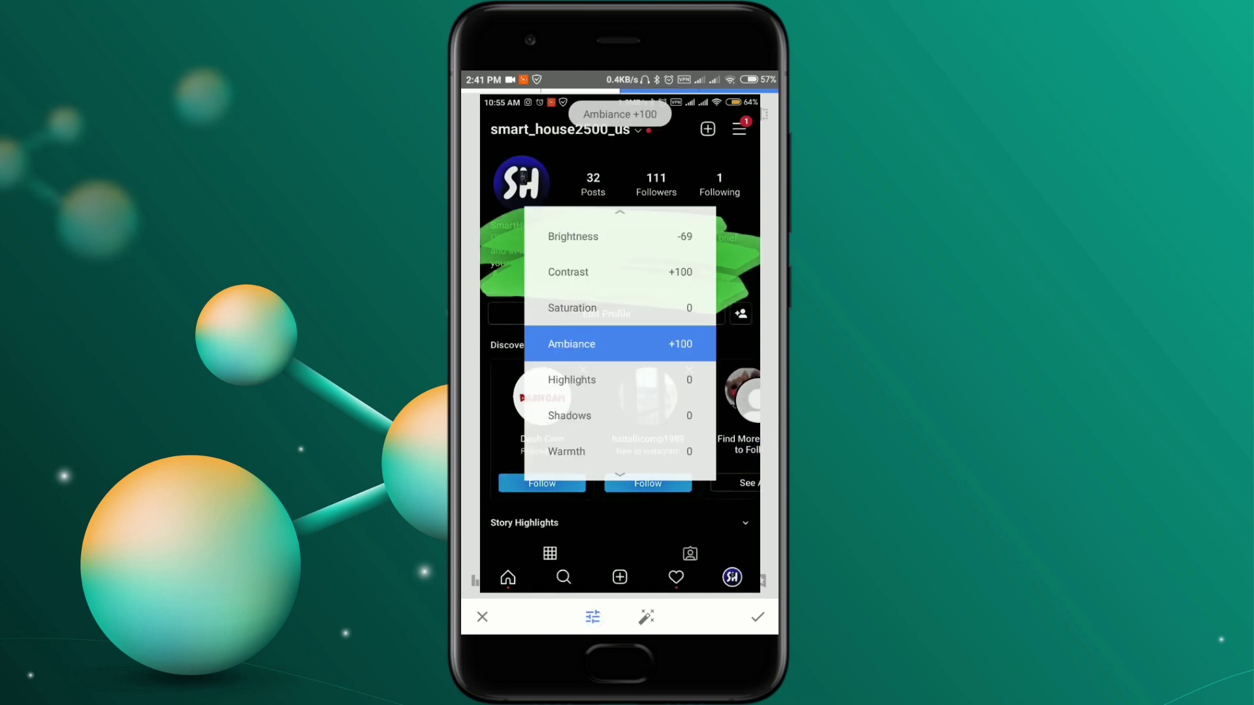
# Step: Lower Highlights to -70 and Shadows to -100
pyautogui.moveTo(664, 386); pyautogui.dragTo(664, 421)
pyautogui.moveTo(692, 469); pyautogui.dragTo(603, 443)
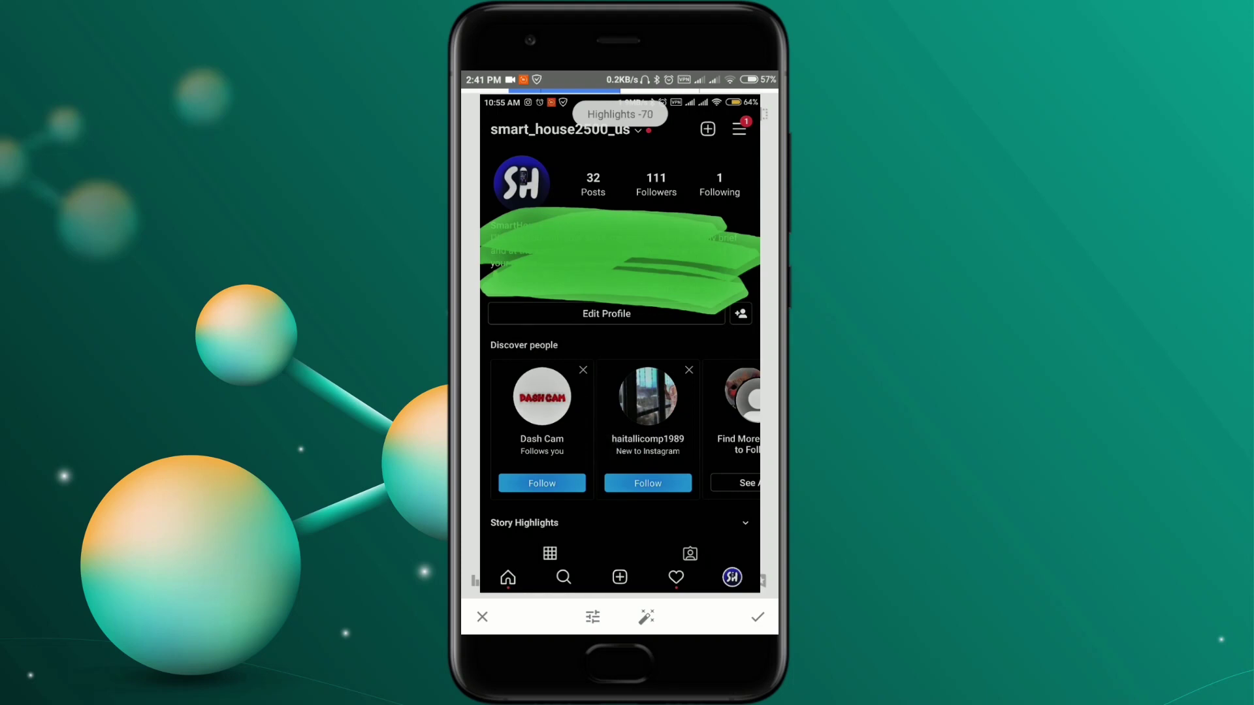
pyautogui.click(593, 618)
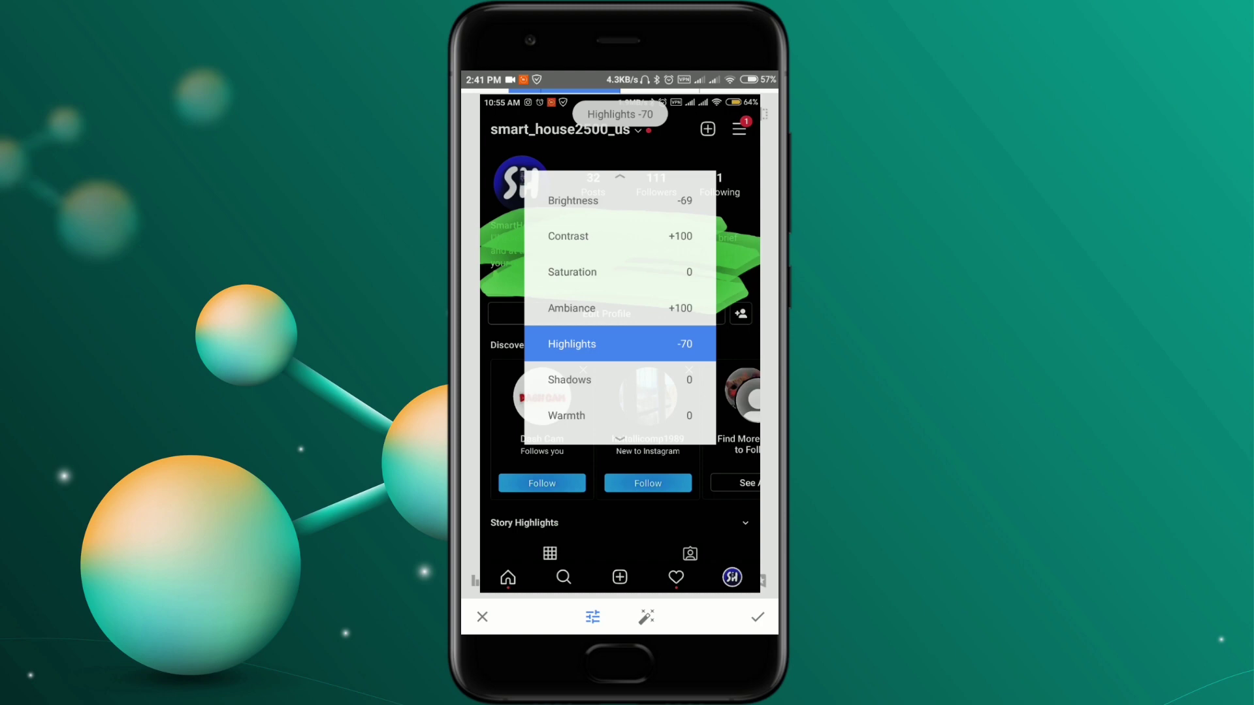
pyautogui.moveTo(651, 381); pyautogui.dragTo(652, 386)
pyautogui.moveTo(649, 482)
pyautogui.mouseDown()
pyautogui.moveTo(635, 493)
pyautogui.moveTo(560, 463)
pyautogui.mouseUp()
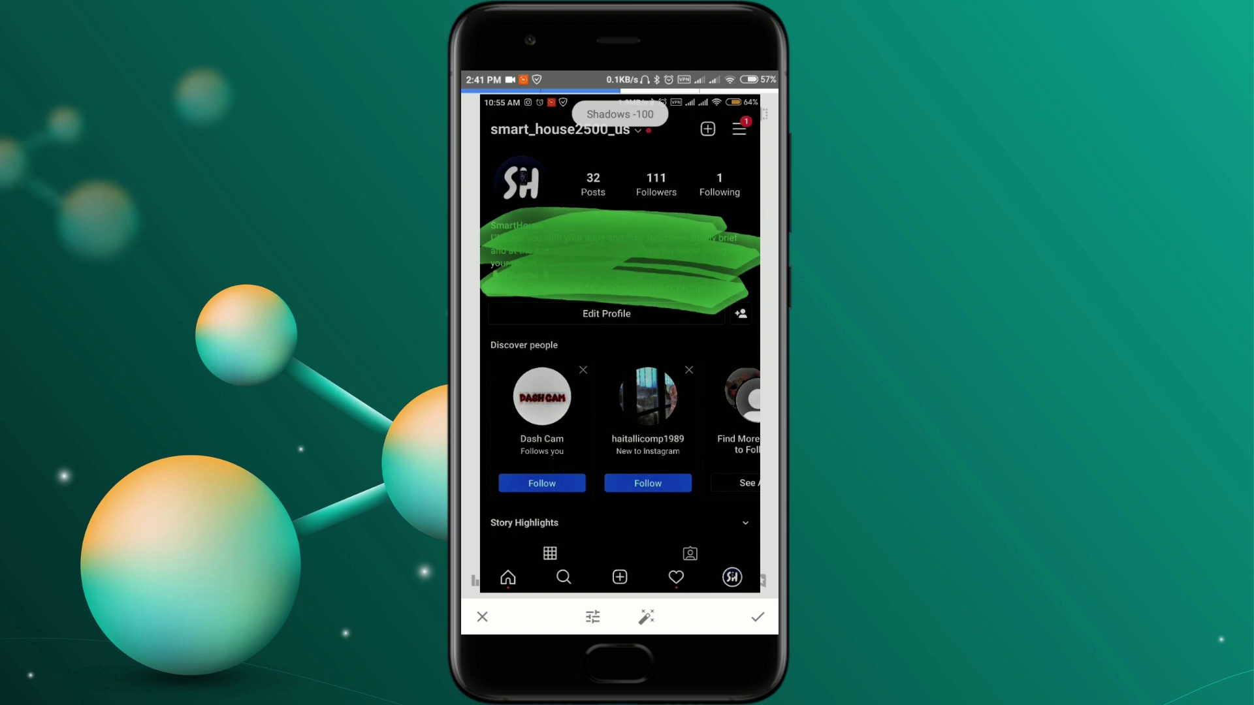
pyautogui.moveTo(614, 321); pyautogui.dragTo(676, 444)
pyautogui.moveTo(650, 223); pyautogui.dragTo(762, 210)
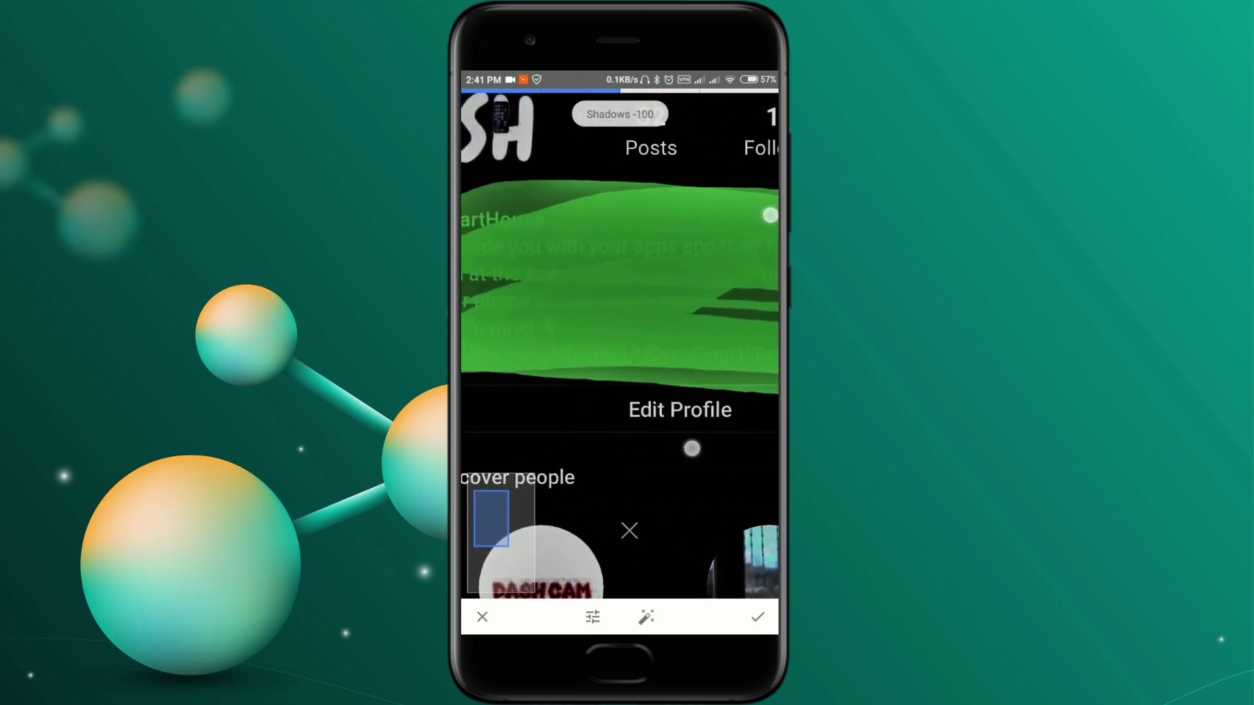
pyautogui.moveTo(677, 442); pyautogui.dragTo(705, 433)
pyautogui.moveTo(762, 210); pyautogui.dragTo(772, 220)
pyautogui.moveTo(704, 433); pyautogui.dragTo(670, 428)
pyautogui.moveTo(772, 220); pyautogui.dragTo(619, 262)
pyautogui.moveTo(671, 428); pyautogui.dragTo(567, 419)
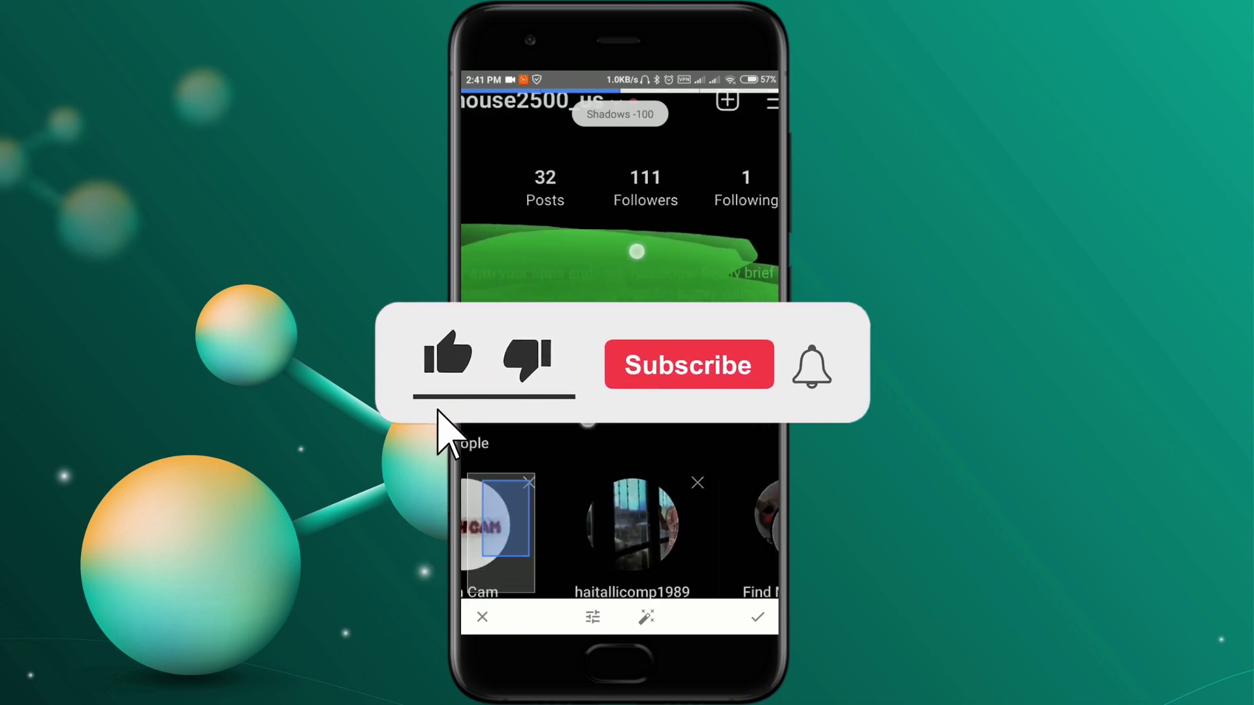
pyautogui.moveTo(619, 260); pyautogui.dragTo(652, 294)
pyautogui.moveTo(566, 420); pyautogui.dragTo(627, 392)
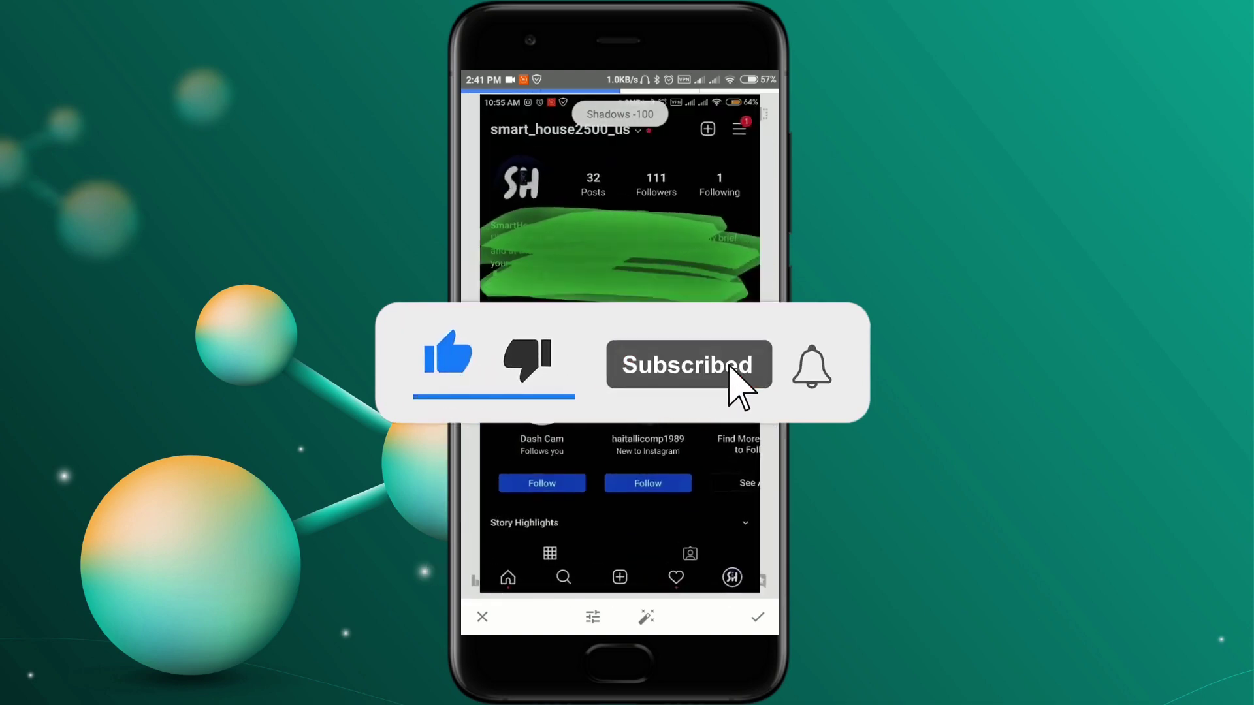